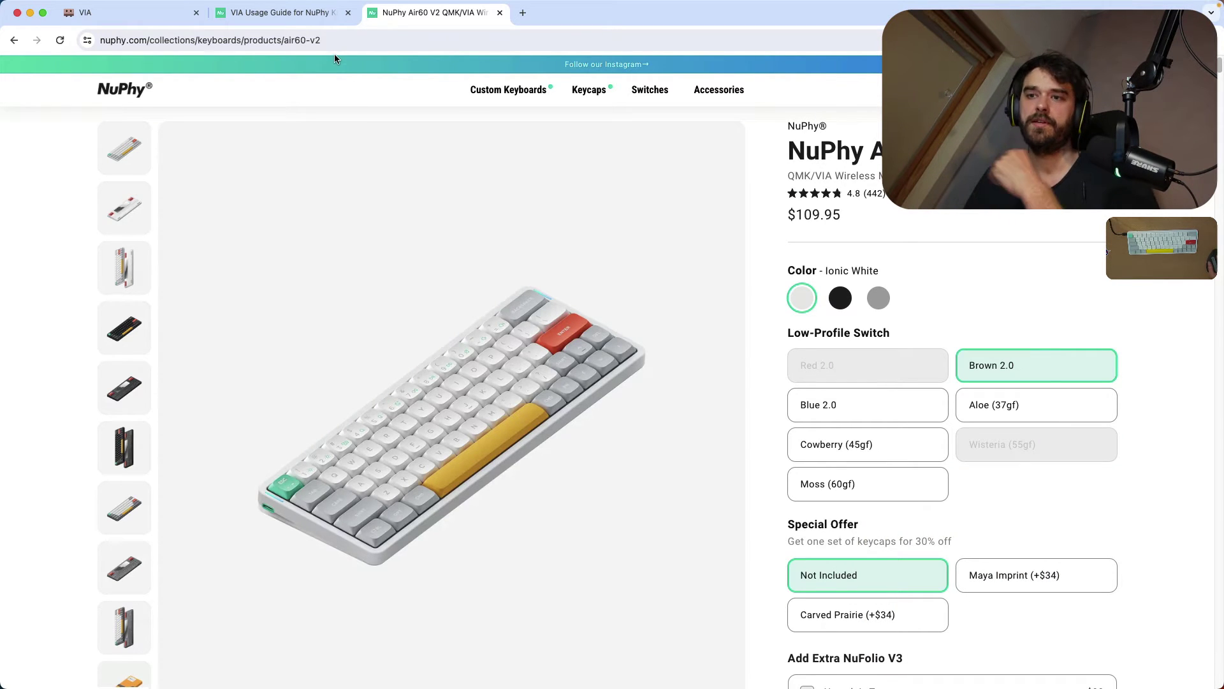
- Read NuPhy's VIA usage guide, then go back to the usevia.app authorize screen
{"action": "left_click", "coordinate": [284, 13]}
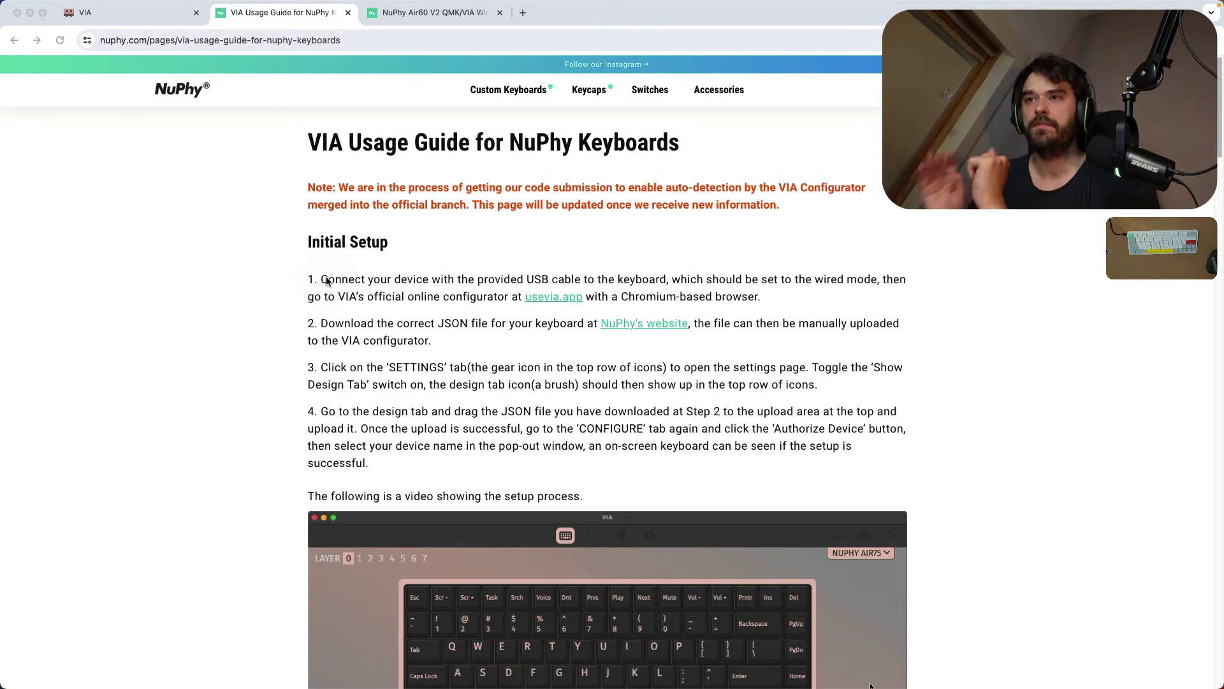
{"action": "left_click", "coordinate": [185, 446]}
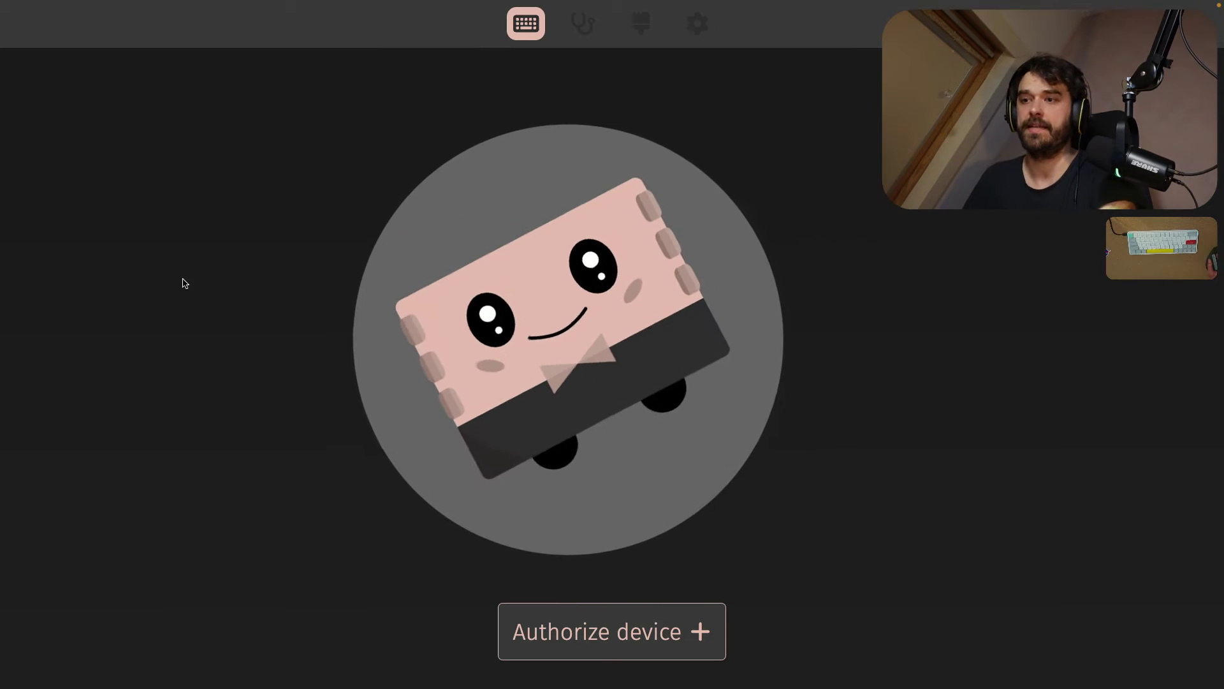
{"action": "left_click", "coordinate": [687, 20]}
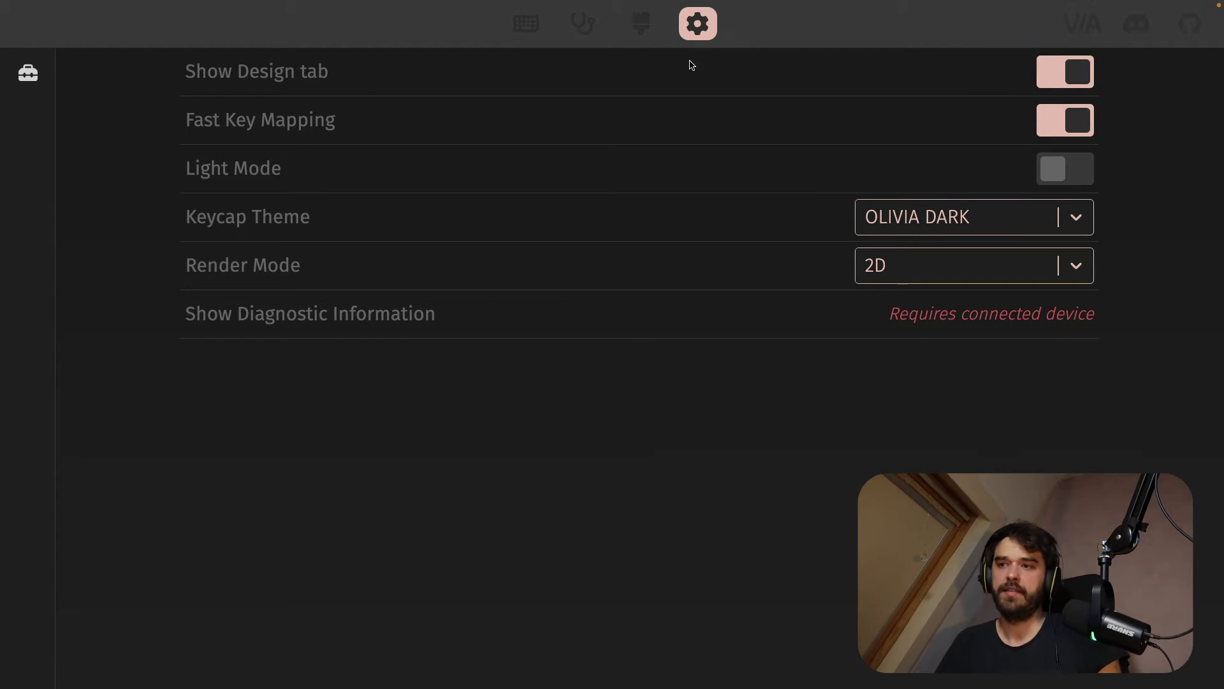
{"action": "left_click", "coordinate": [640, 26]}
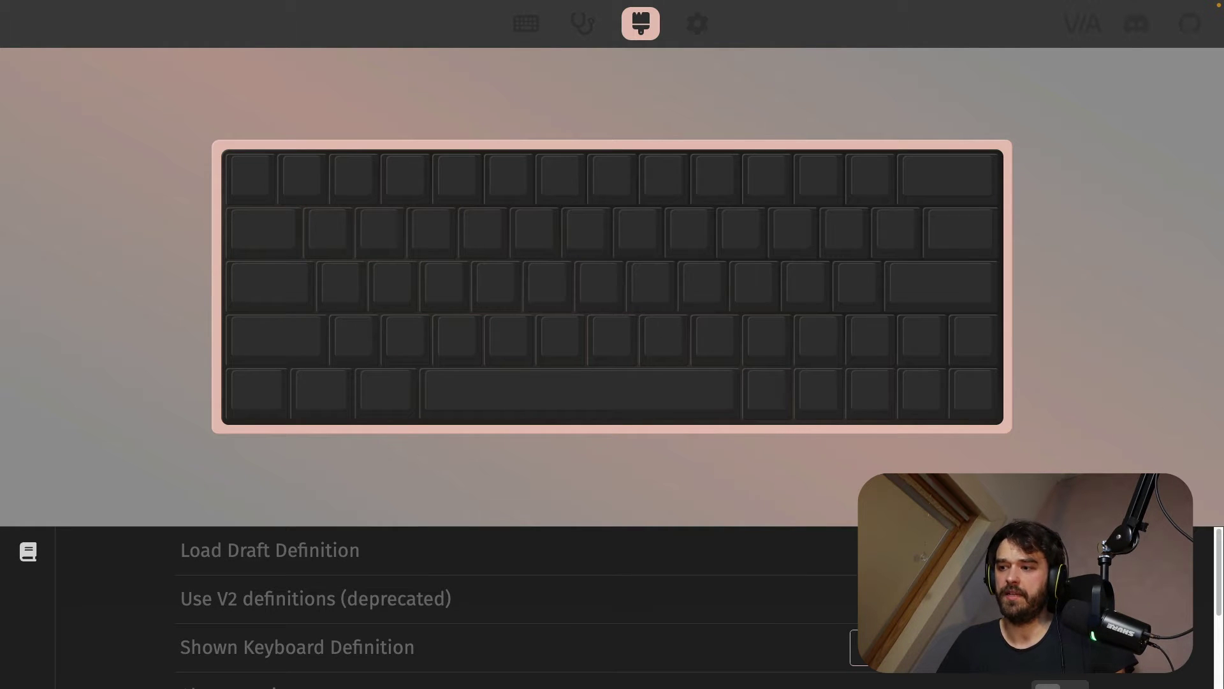
{"action": "scroll", "coordinate": [447, 606], "scroll_direction": "down", "scroll_amount": 2}
{"action": "scroll", "coordinate": [447, 606], "scroll_direction": "up", "scroll_amount": 2}
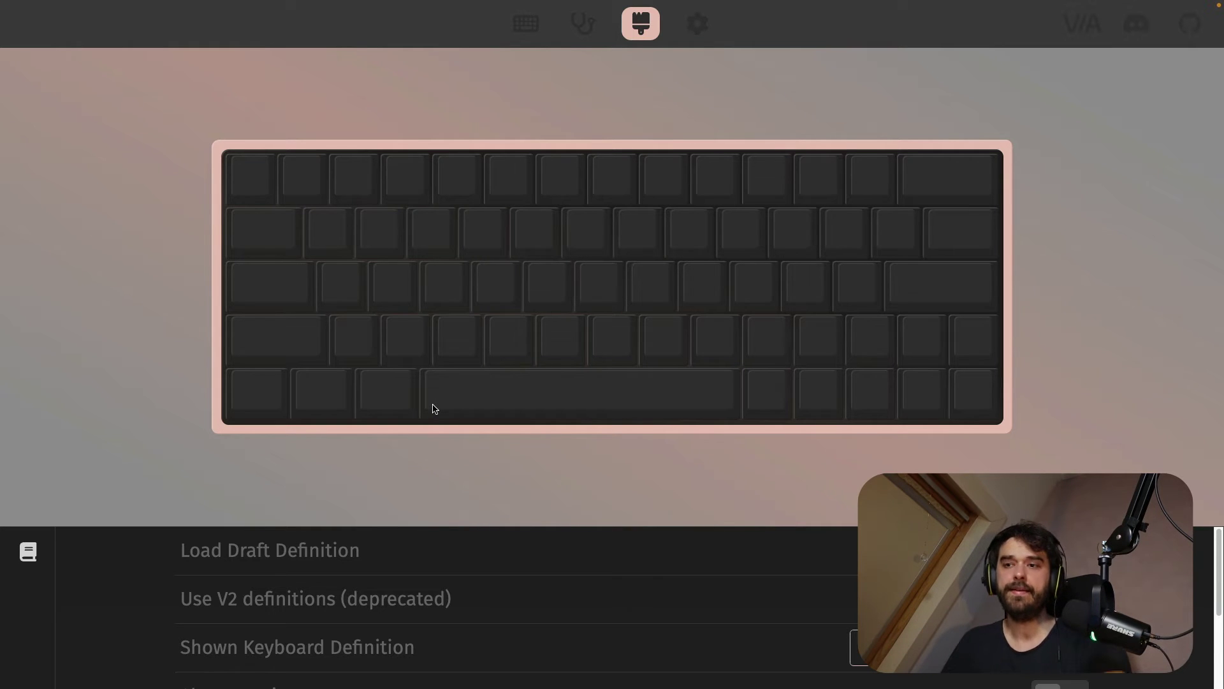
{"action": "left_click", "coordinate": [532, 29]}
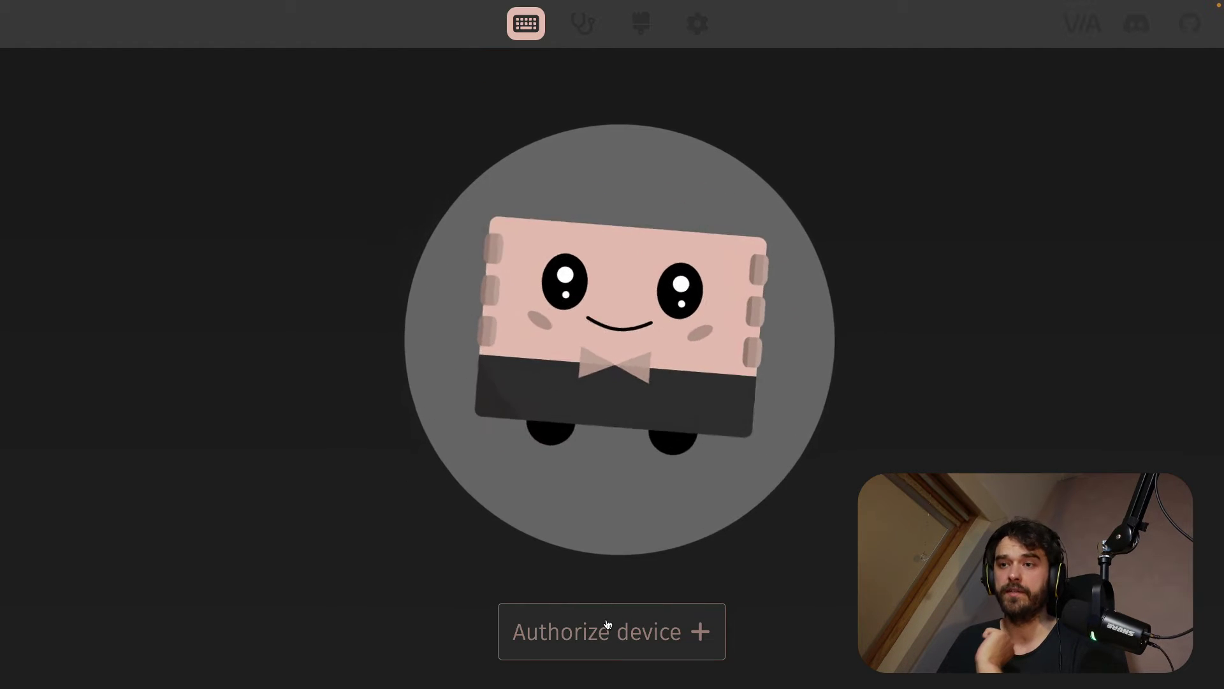
- Authorize and connect the NuPhy Air60 V2 from the HID device chooser
{"action": "left_click", "coordinate": [607, 627]}
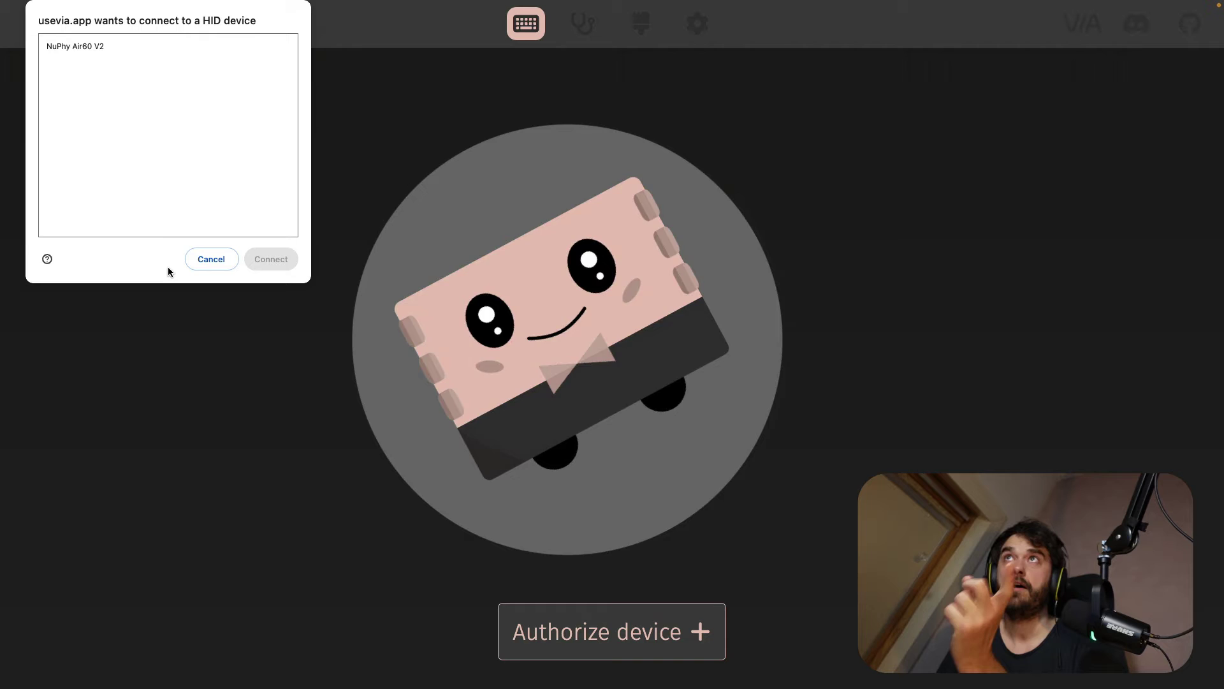
{"action": "left_click", "coordinate": [105, 48]}
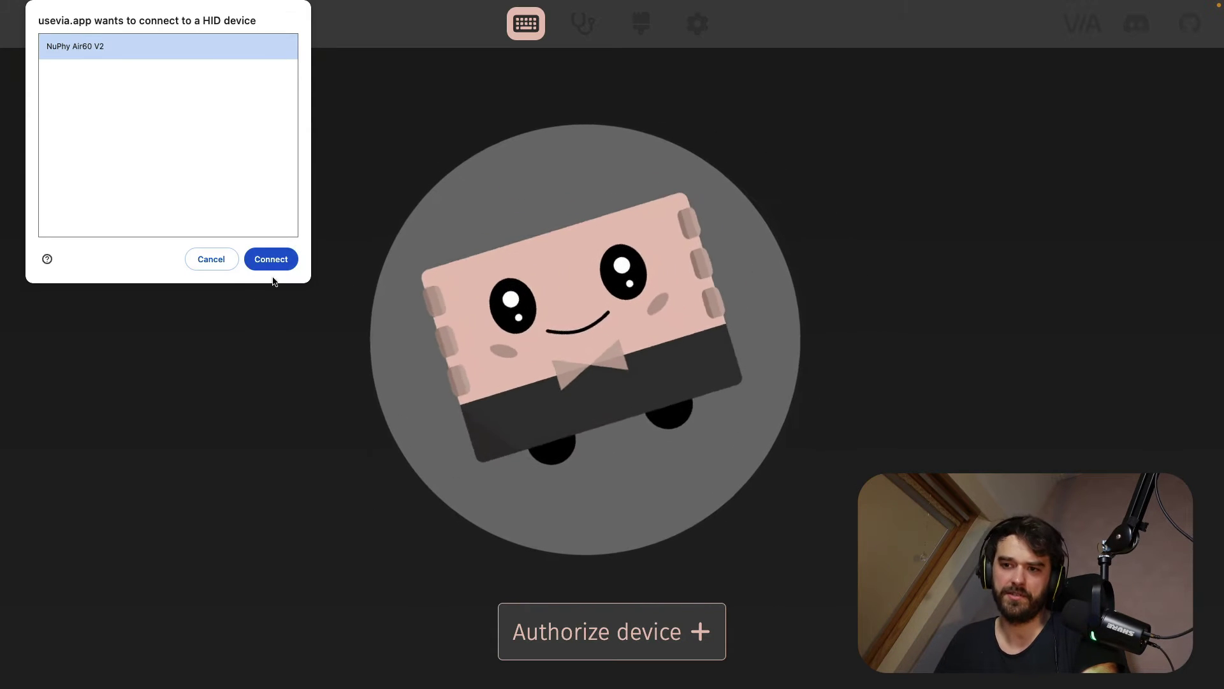
{"action": "left_click", "coordinate": [278, 267]}
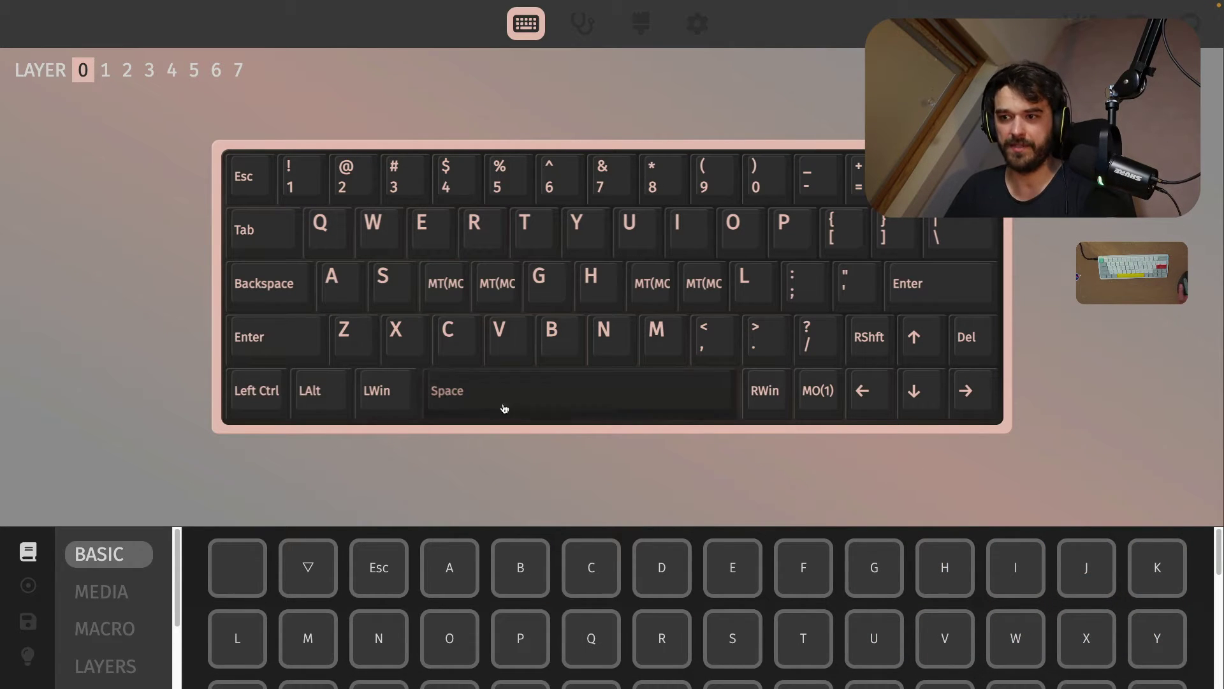
- Remap the key left of A on layer 0 to Backspace
{"action": "scroll", "coordinate": [379, 622], "scroll_direction": "down", "scroll_amount": 5}
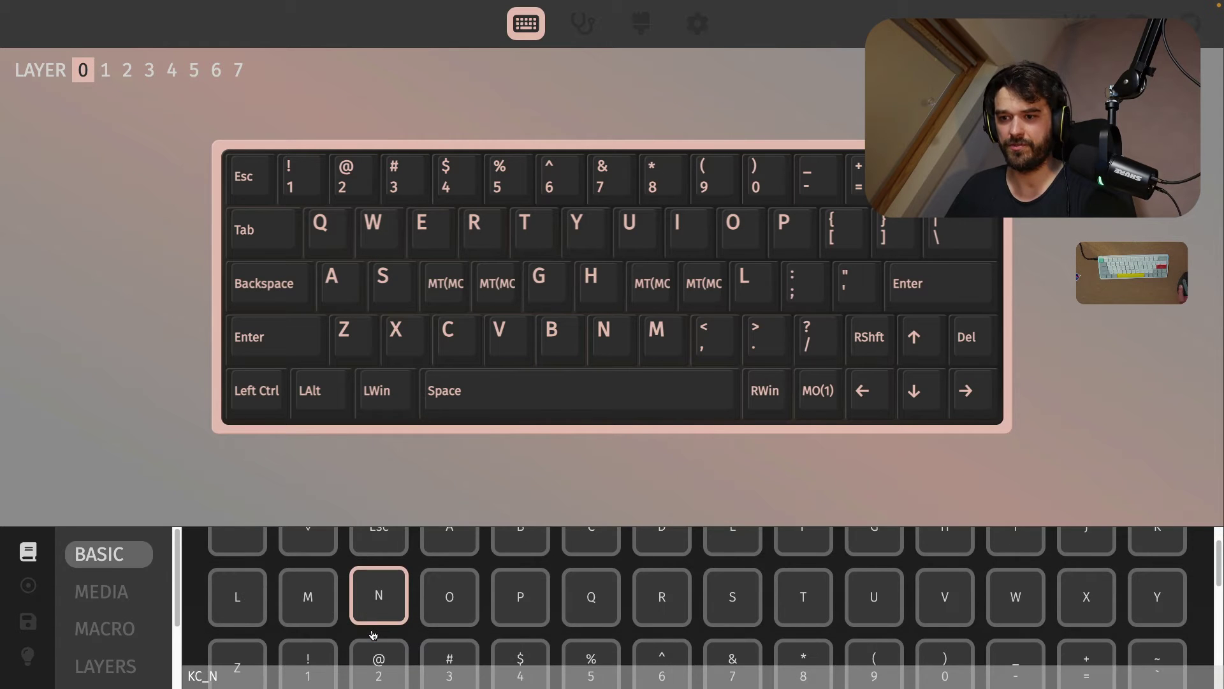
{"action": "scroll", "coordinate": [701, 593], "scroll_direction": "down", "scroll_amount": 1}
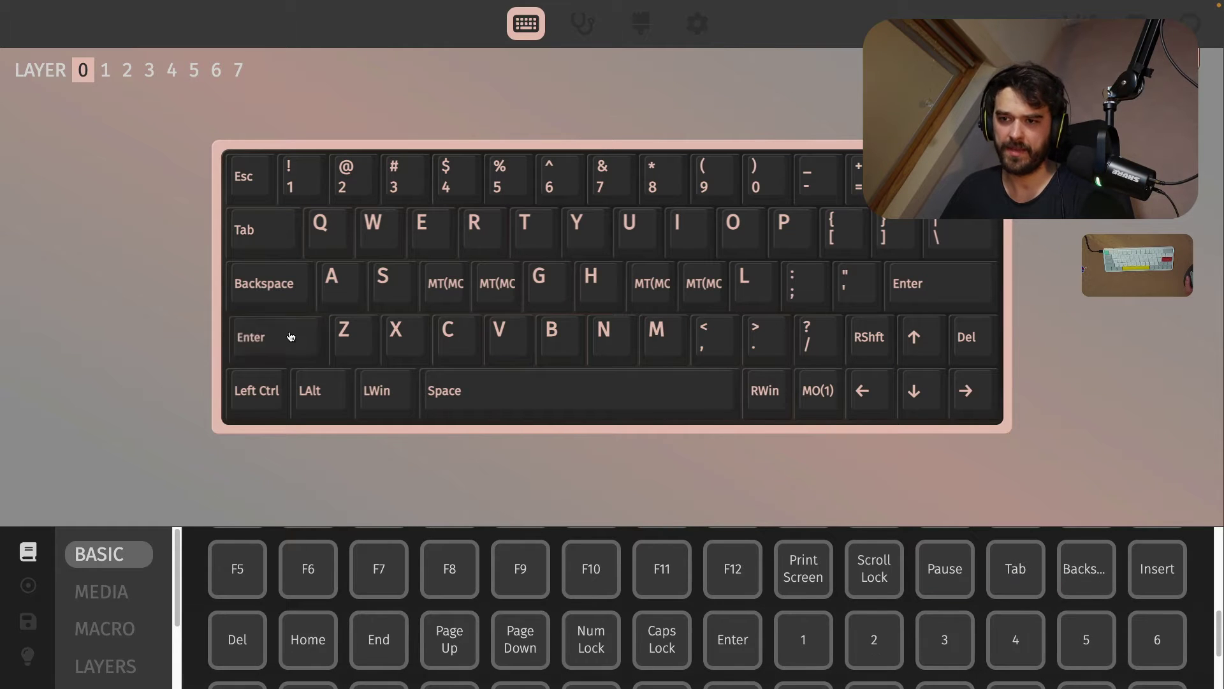
{"action": "left_click", "coordinate": [273, 303]}
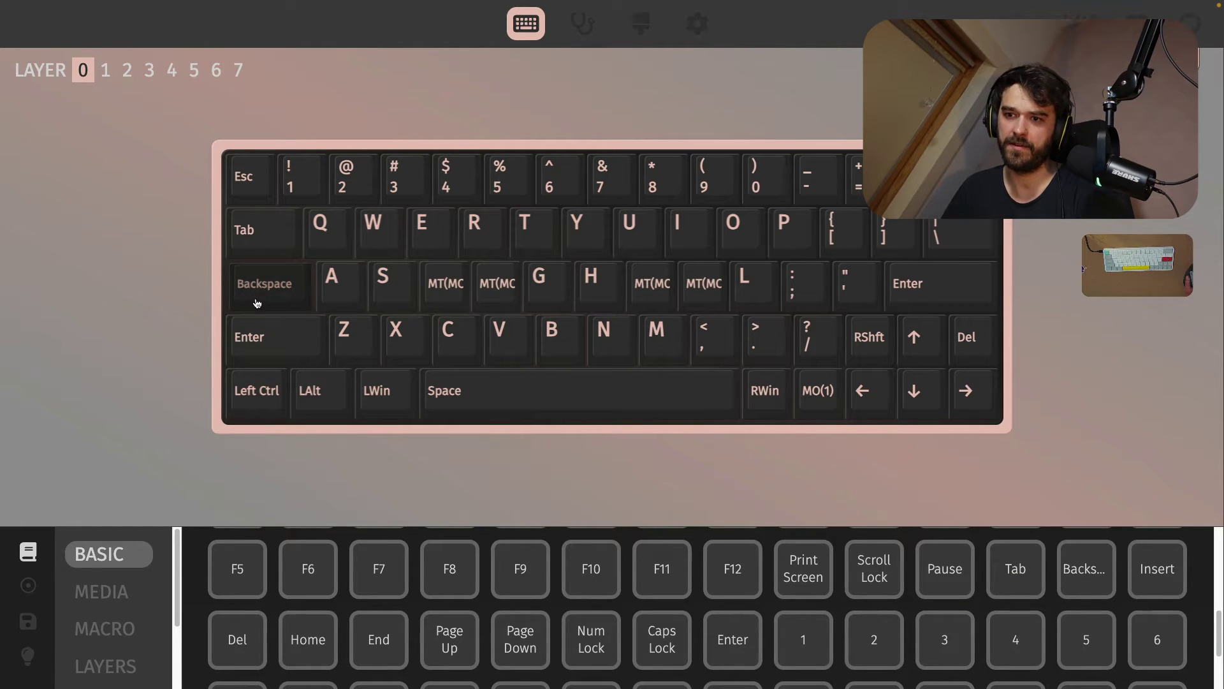
{"action": "left_click", "coordinate": [1098, 564]}
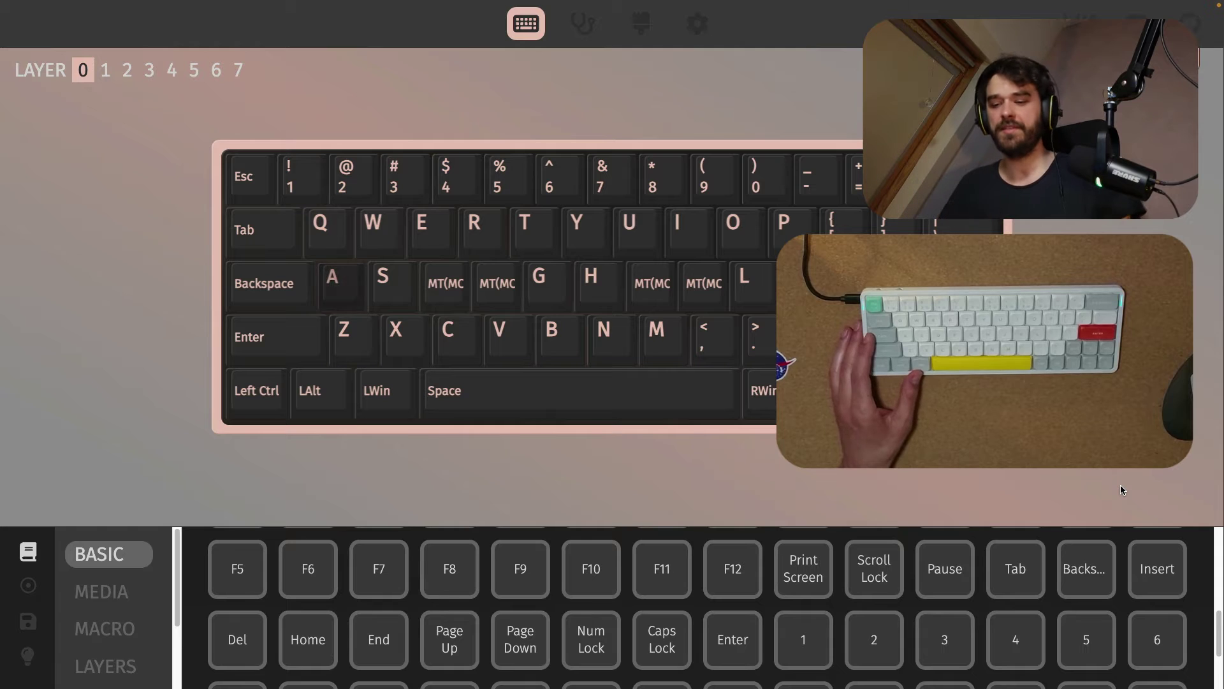
- Press the physical A key twice to confirm it registers in VIA
{"action": "key", "text": "a"}
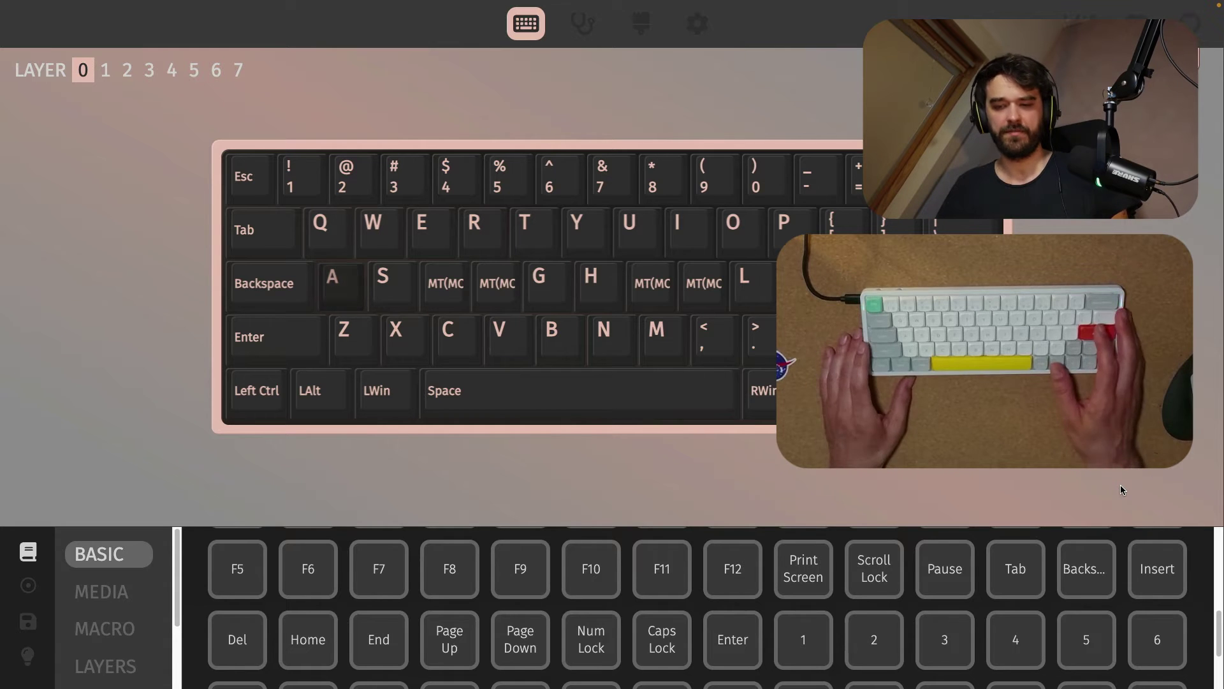
{"action": "key", "text": "a"}
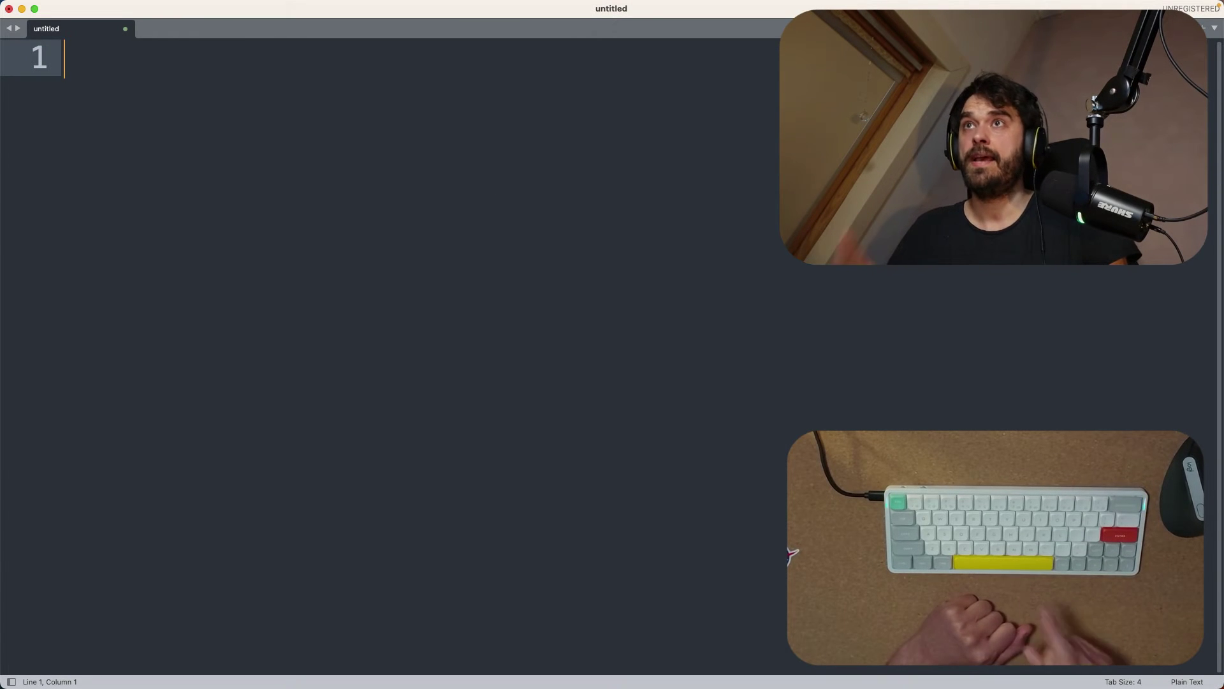
- Type 'i can type', erase it, and add blank lines down to line 9
{"action": "type", "text": "i"}
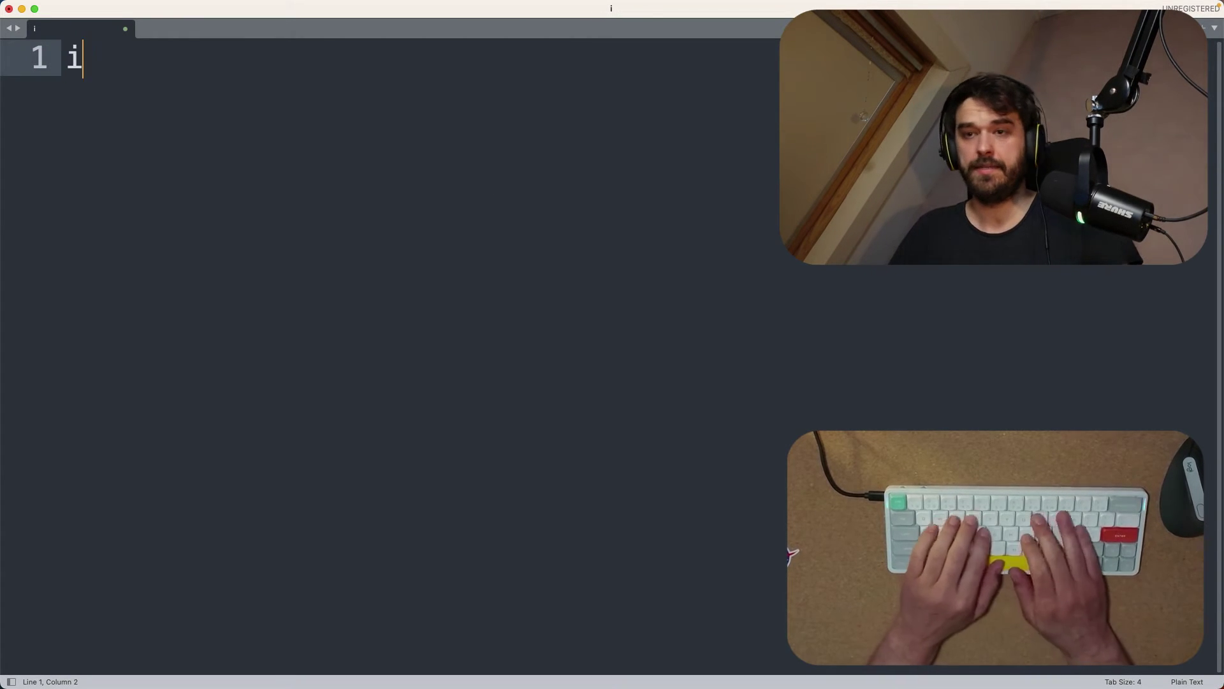
{"action": "type", "text": " can type"}
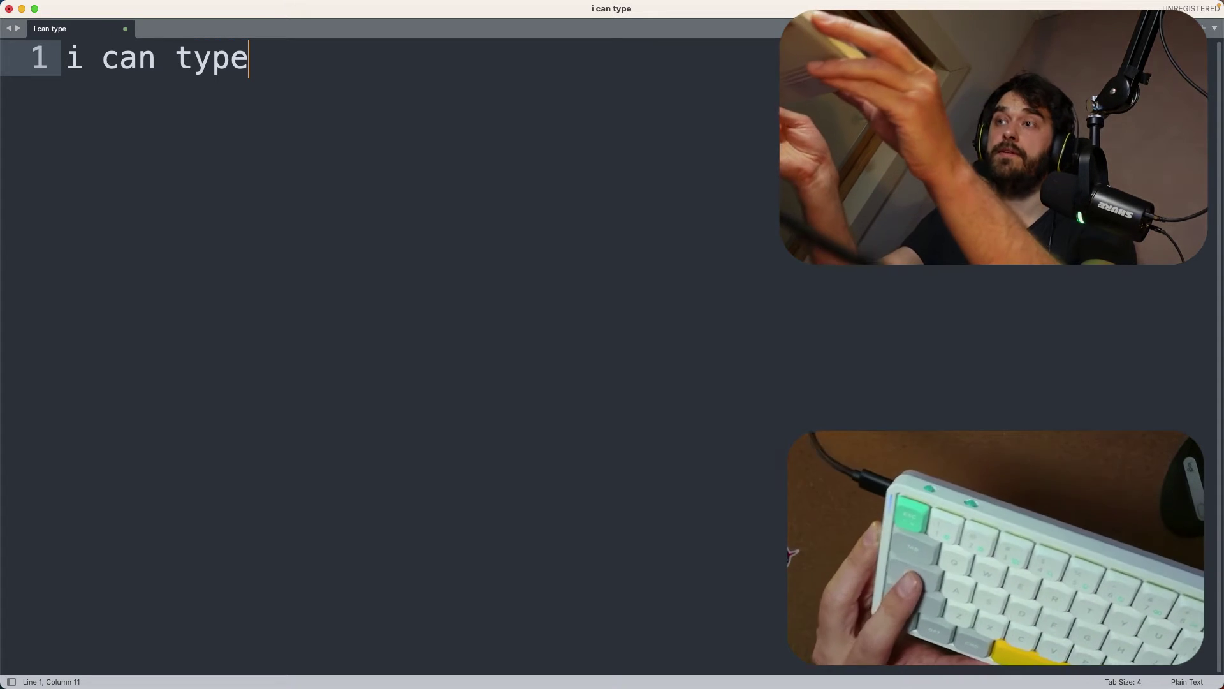
{"action": "key", "text": "BackSpace"}
{"action": "key", "text": "BackSpace"}
{"action": "key", "text": "BackSpace"}
{"action": "key", "text": "BackSpace"}
{"action": "key", "text": "BackSpace"}
{"action": "key", "text": "BackSpace"}
{"action": "key", "text": "BackSpace"}
{"action": "key", "text": "BackSpace"}
{"action": "key", "text": "BackSpace"}
{"action": "key", "text": "BackSpace"}
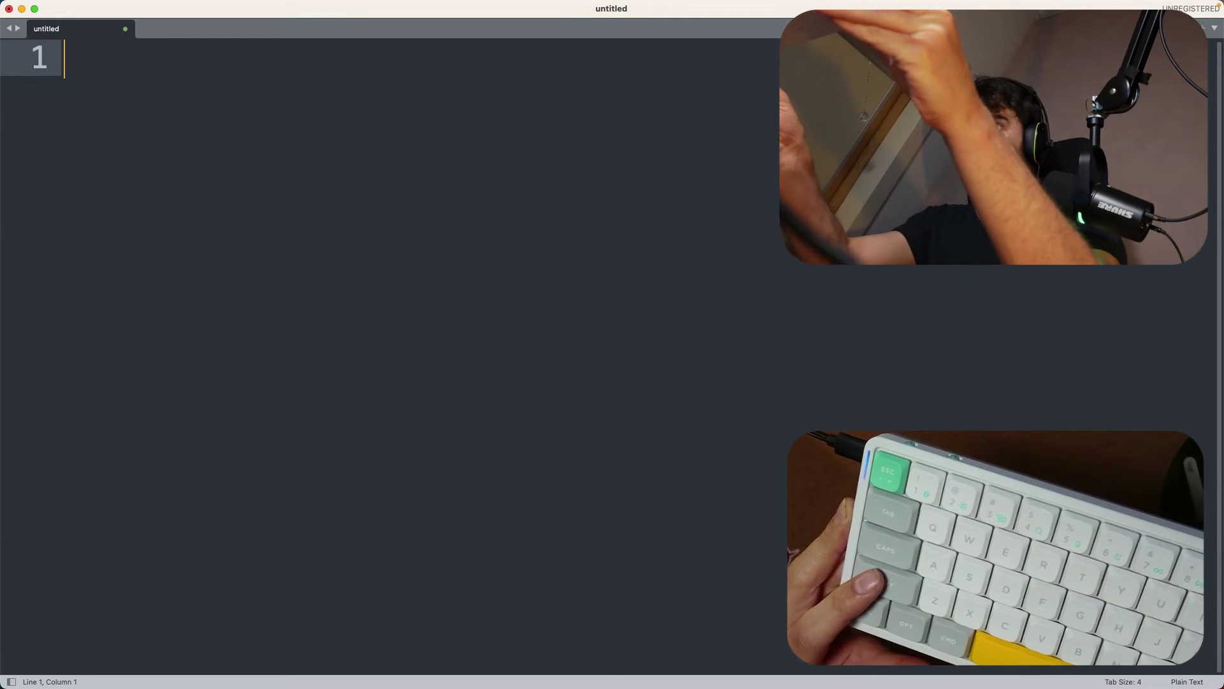
{"action": "key", "text": "Return"}
{"action": "key", "text": "Return"}
{"action": "key", "text": "Return"}
{"action": "key", "text": "Return"}
{"action": "key", "text": "Return"}
{"action": "key", "text": "Return"}
{"action": "key", "text": "Return"}
{"action": "key", "text": "Return"}
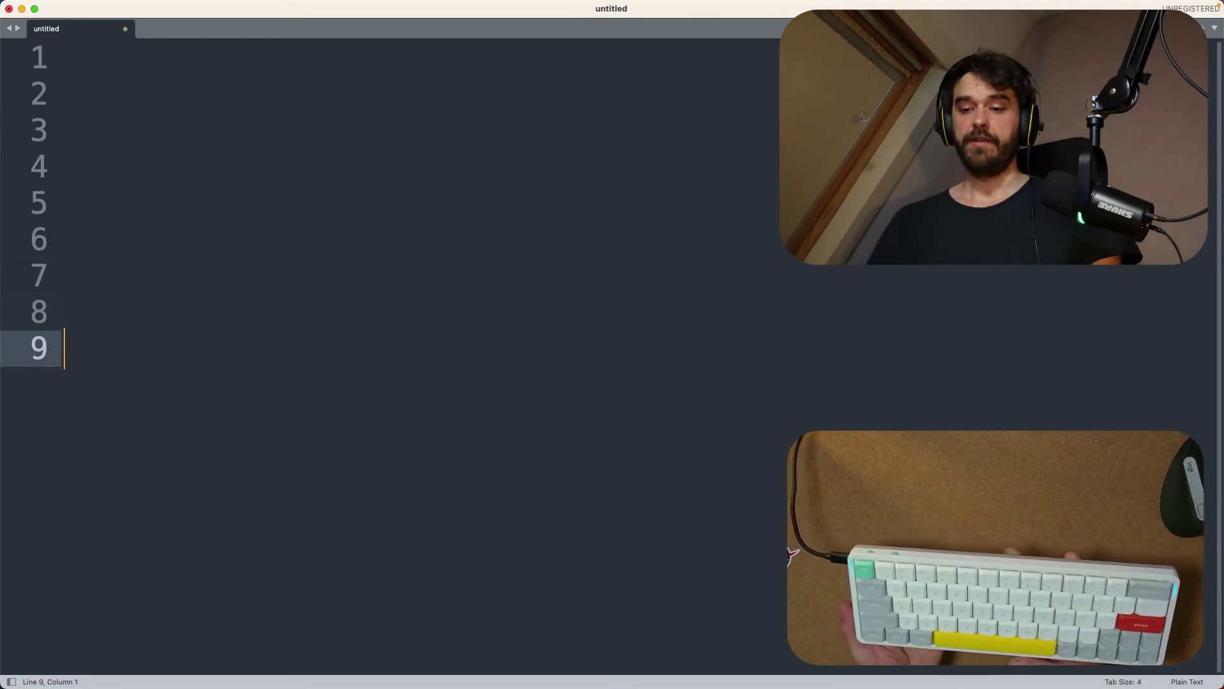
{"action": "type", "text": "q"}
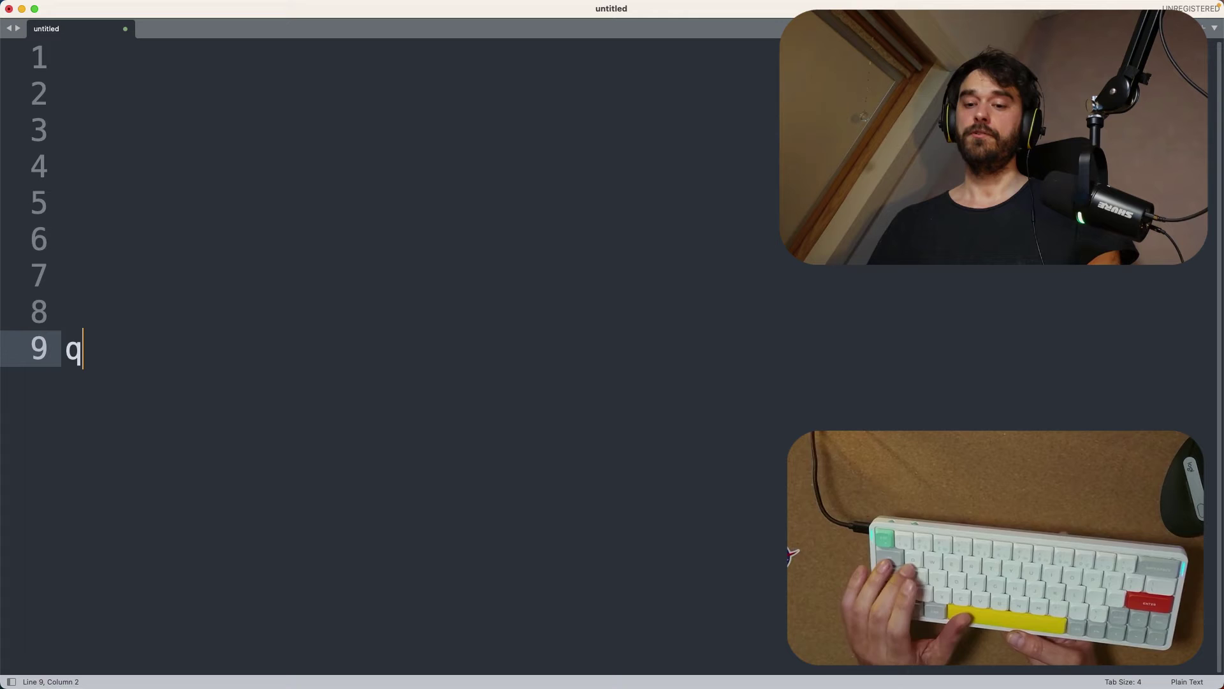
{"action": "type", "text": "we"}
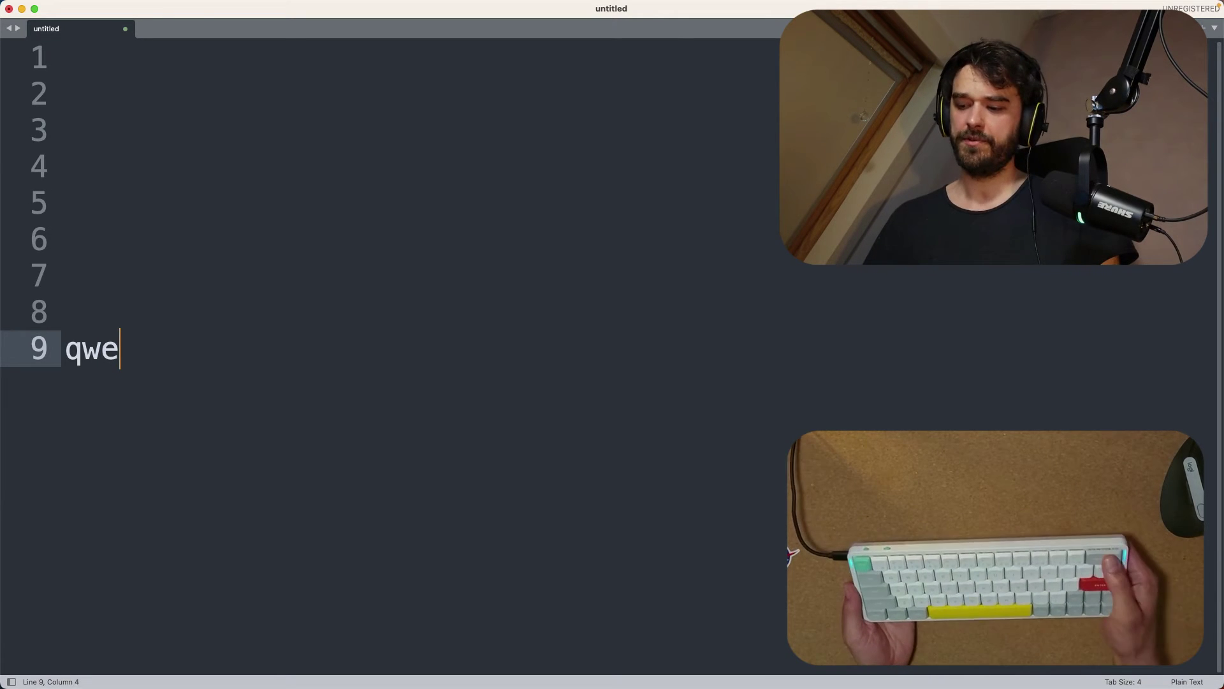
{"action": "key", "text": "BackSpace"}
{"action": "key", "text": "BackSpace"}
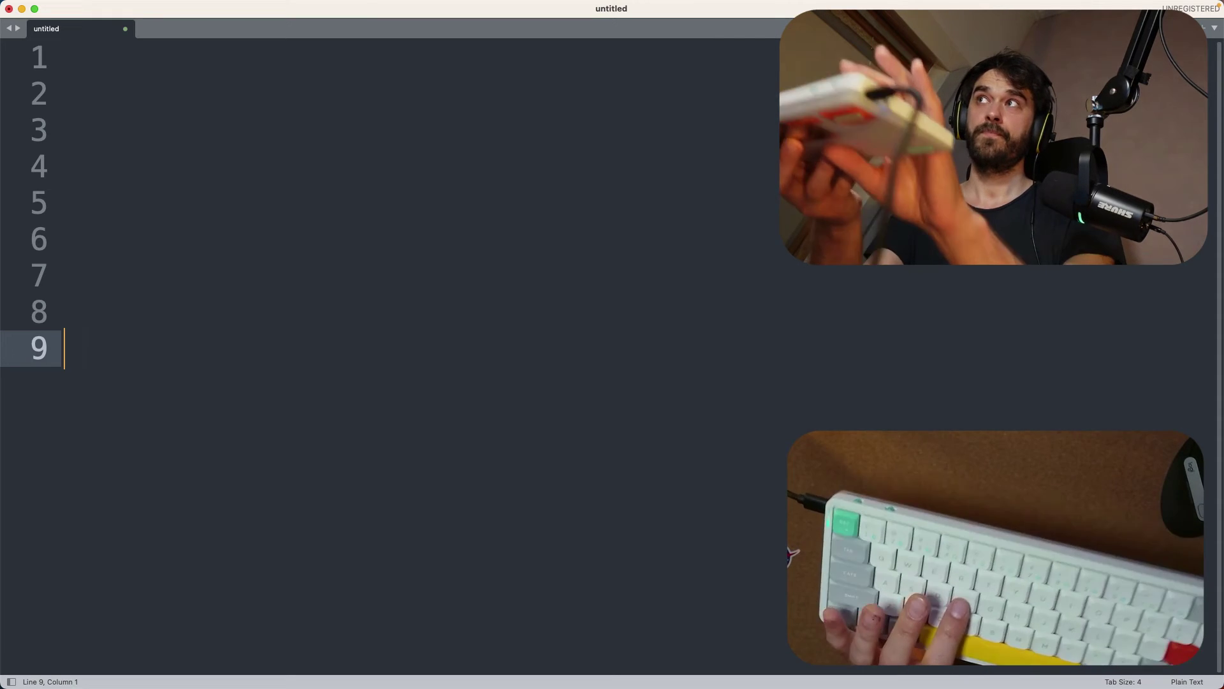
- Type fffff, JNHYGVB and QWERASDF on line 9 to test remapped keys and Shift
{"action": "type", "text": "fffff"}
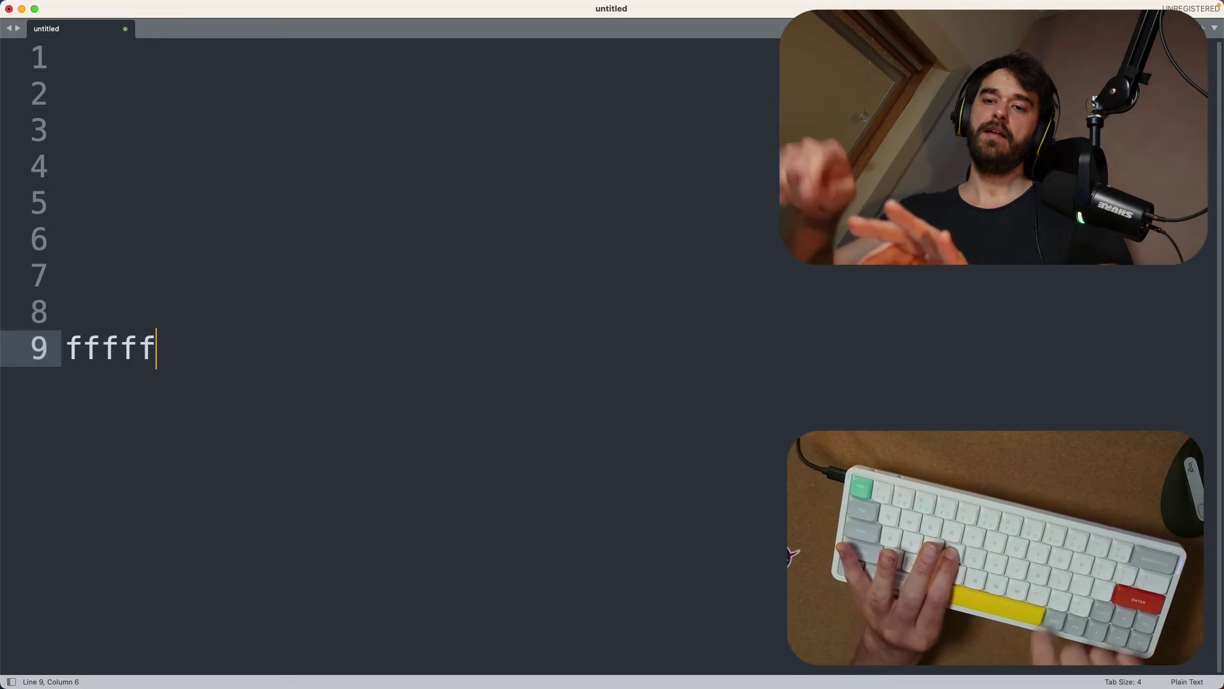
{"action": "type", "text": "IJNHYGVBJ"}
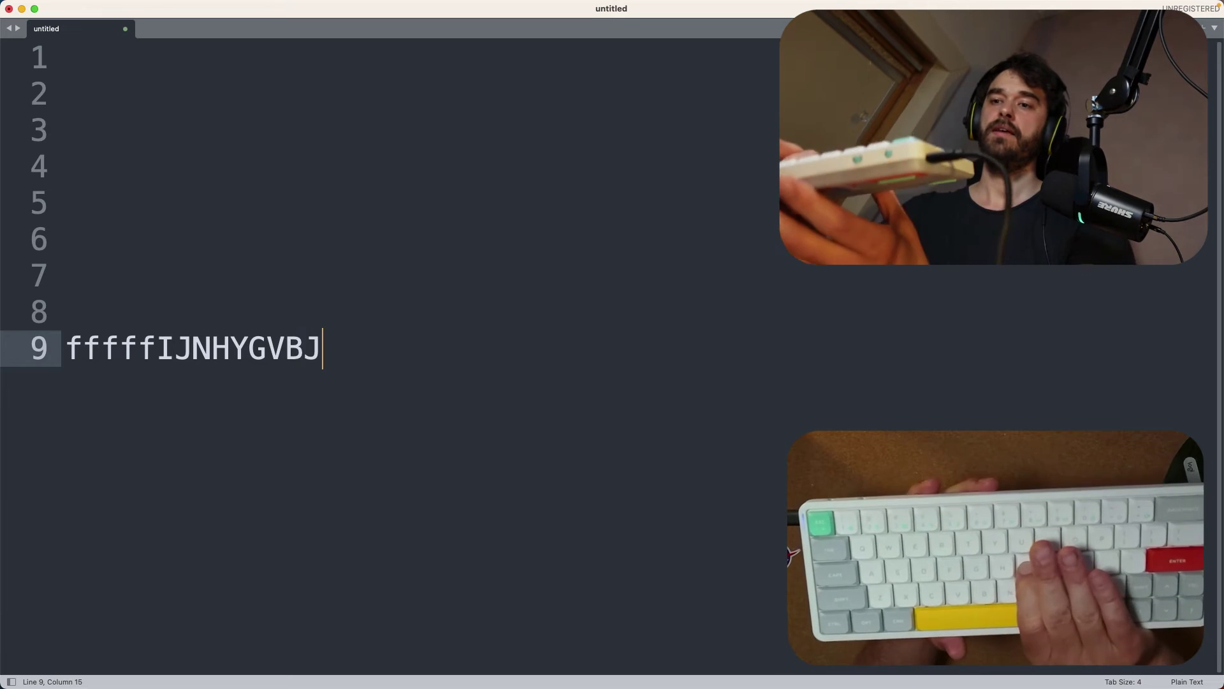
{"action": "type", "text": "QWERAS"}
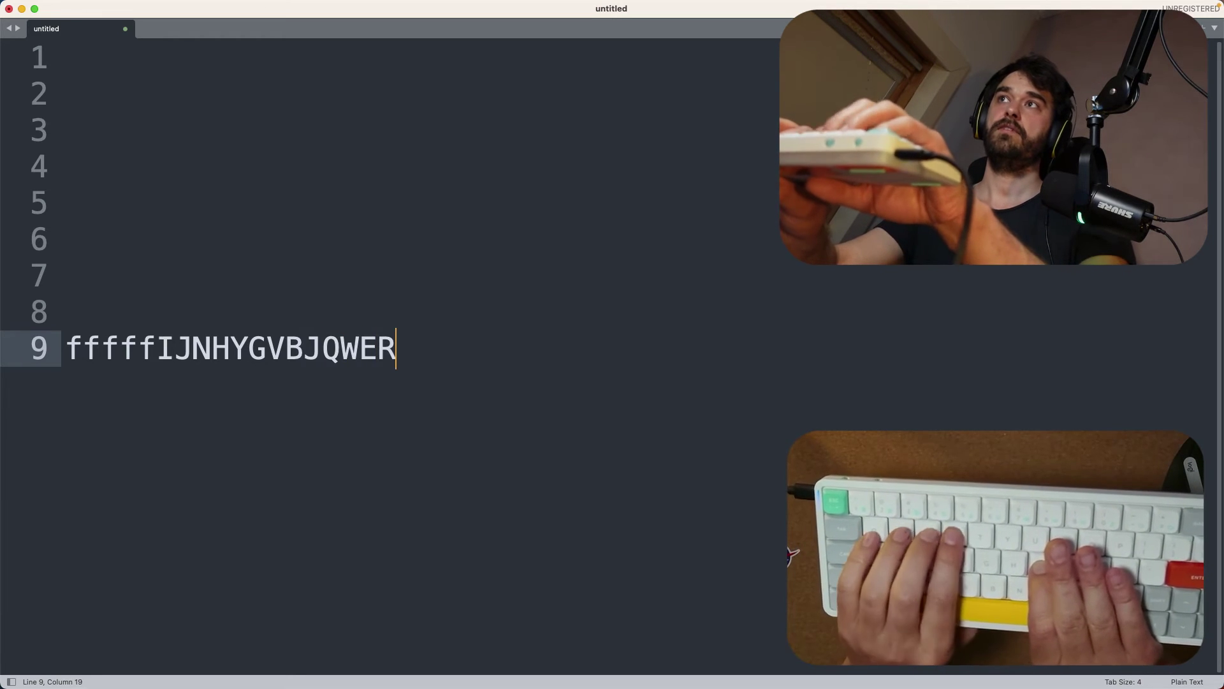
{"action": "type", "text": "DF"}
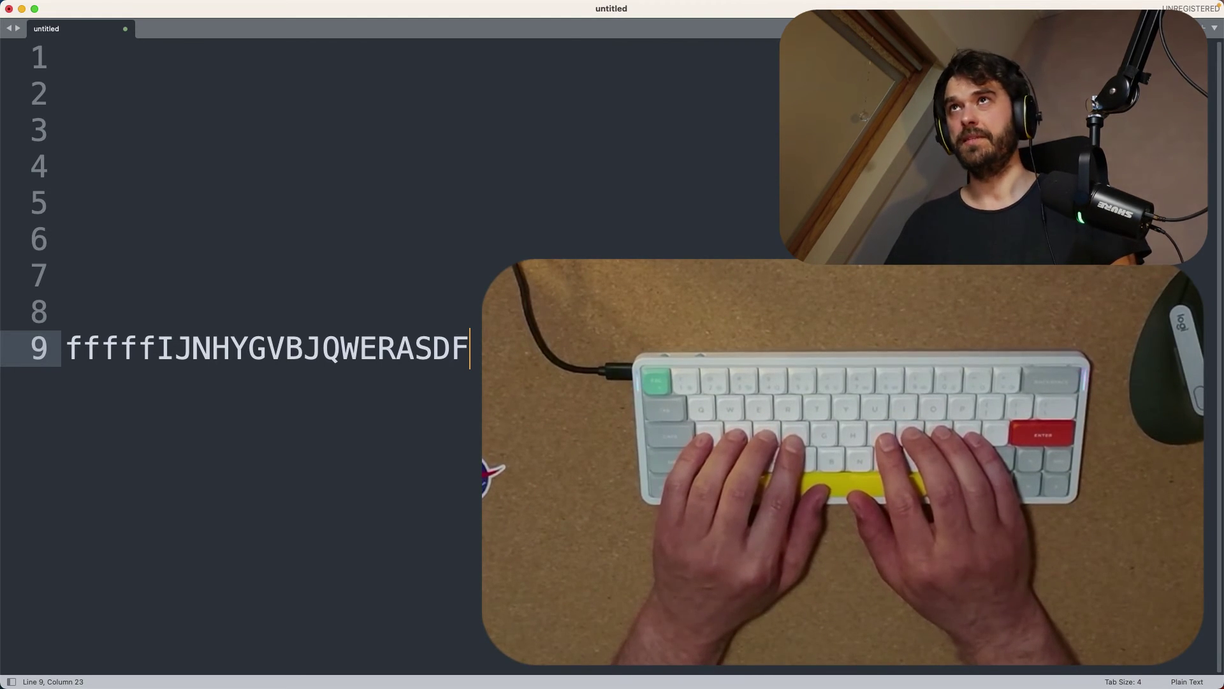
- Type 'hello there' on line 4 and select it
{"action": "key", "text": "Up"}
{"action": "key", "text": "Up"}
{"action": "key", "text": "Up"}
{"action": "key", "text": "Up"}
{"action": "key", "text": "Up"}
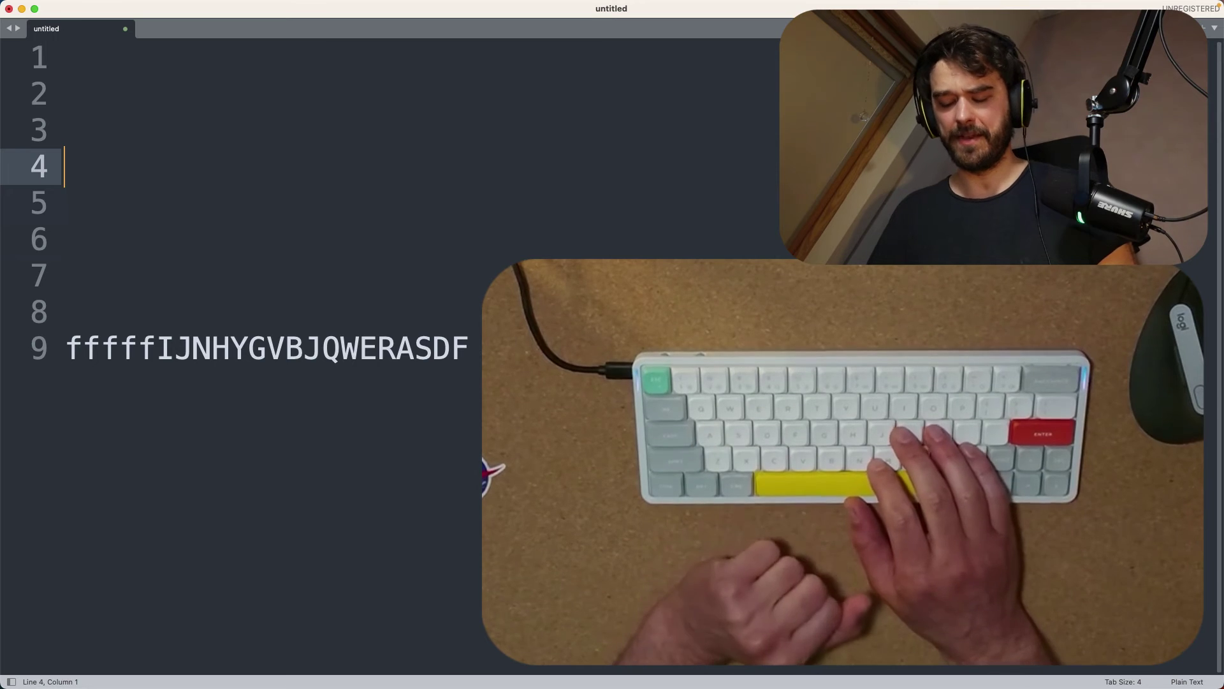
{"action": "type", "text": "hello there"}
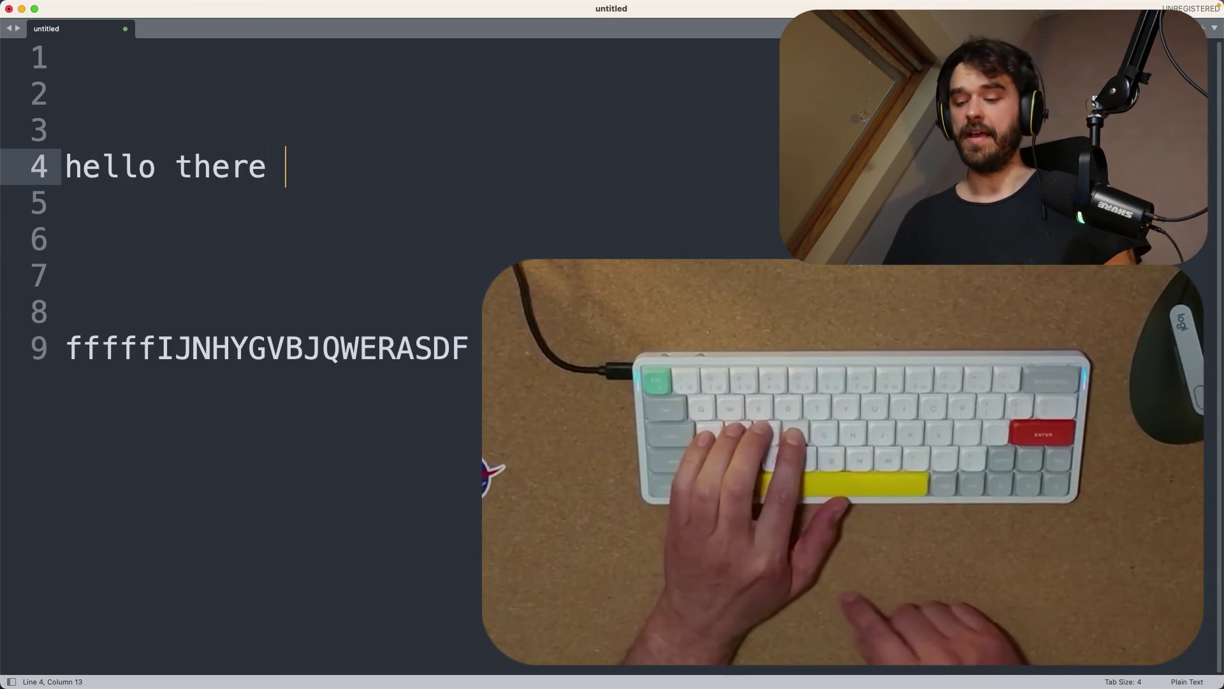
{"action": "key", "text": "shift+Left"}
{"action": "key", "text": "shift+Left"}
{"action": "key", "text": "shift+Left"}
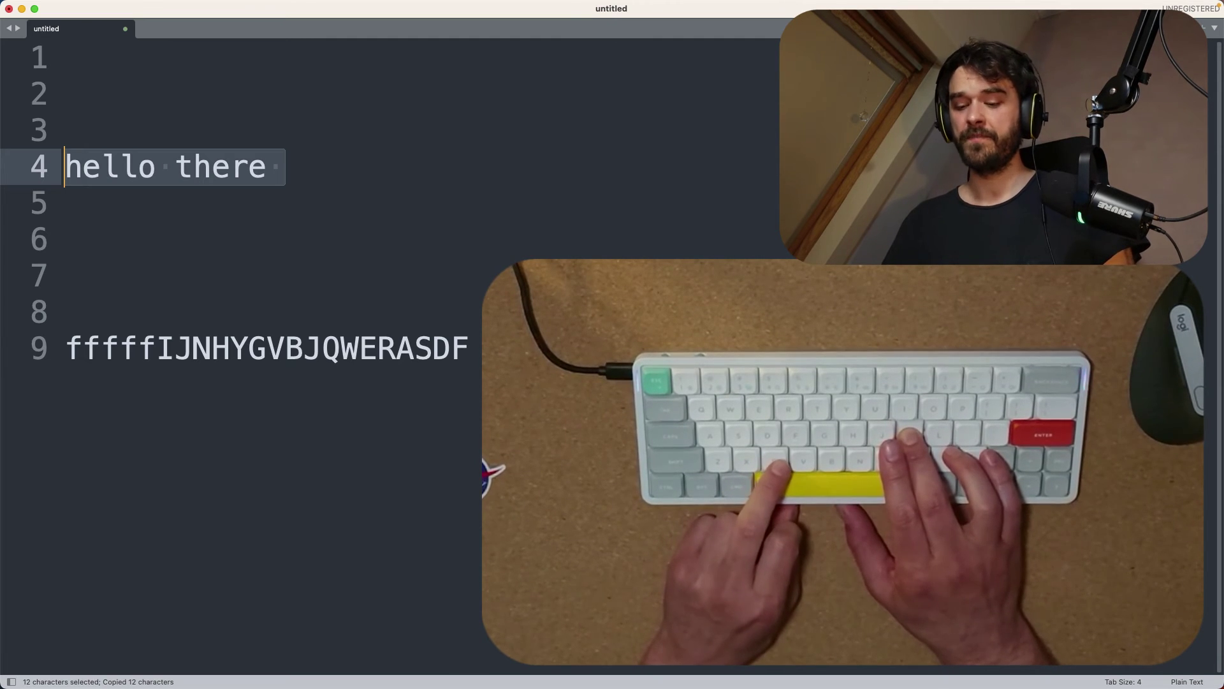
- Paste the copied 'hello there' twice so line 4 repeats it three times
{"action": "type", "text": "hello there"}
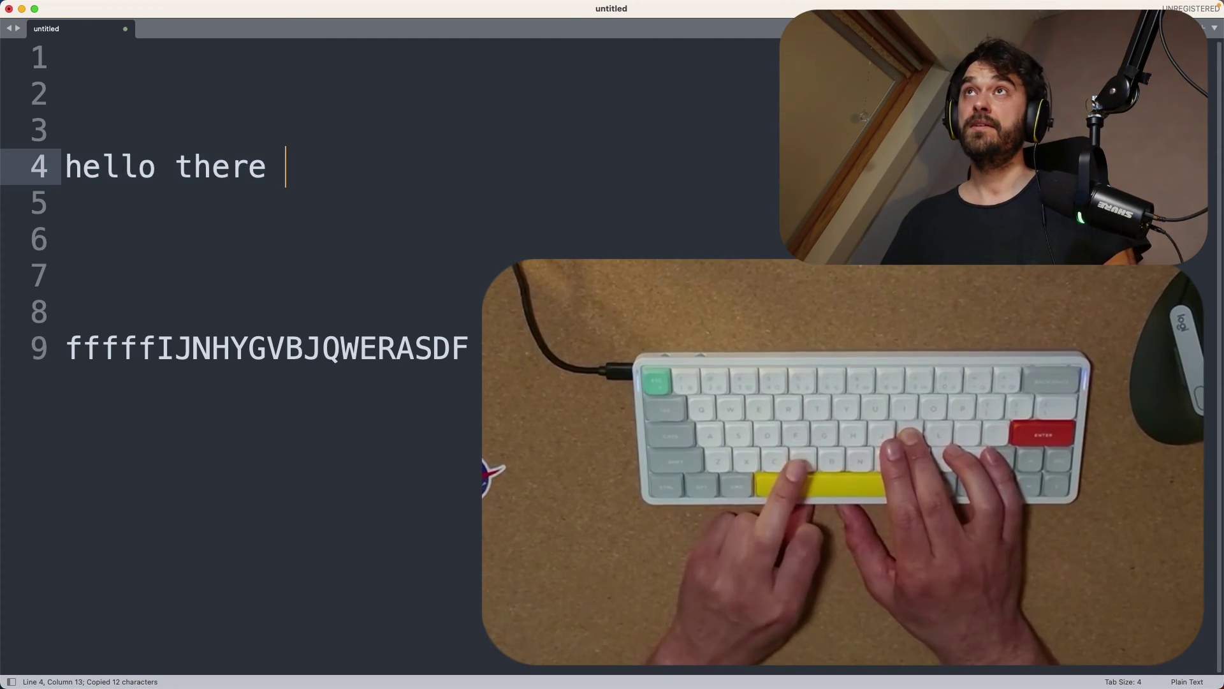
{"action": "type", "text": "hello there"}
{"action": "type", "text": "hello there"}
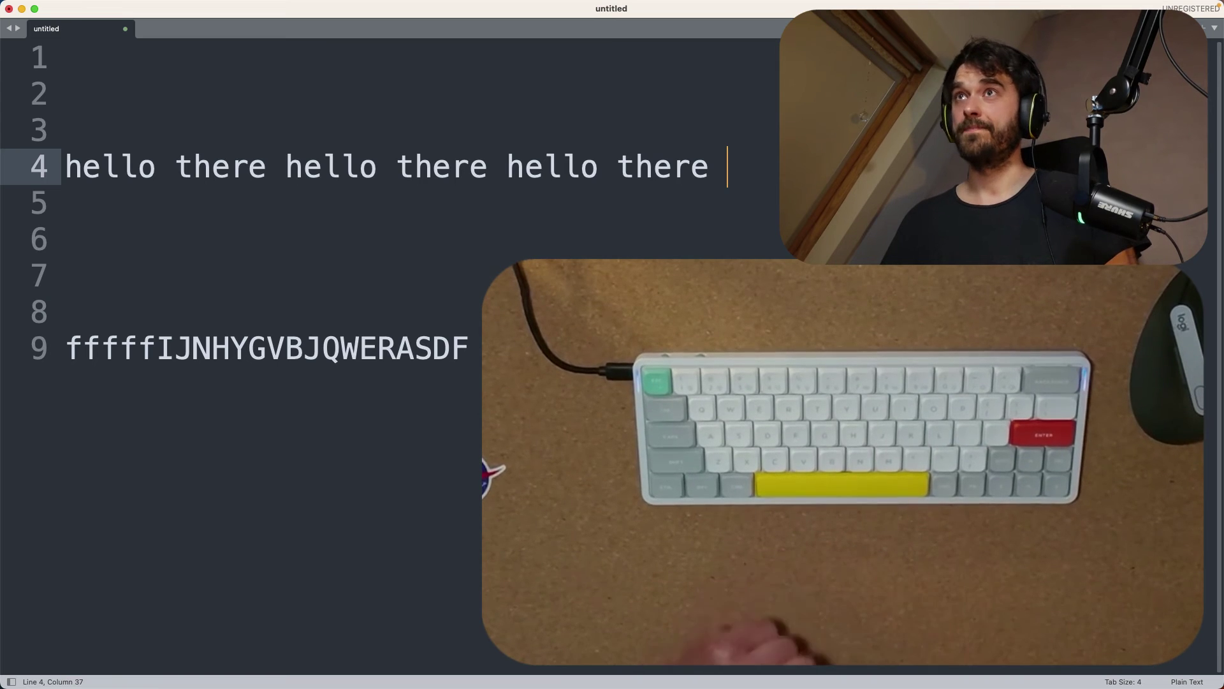